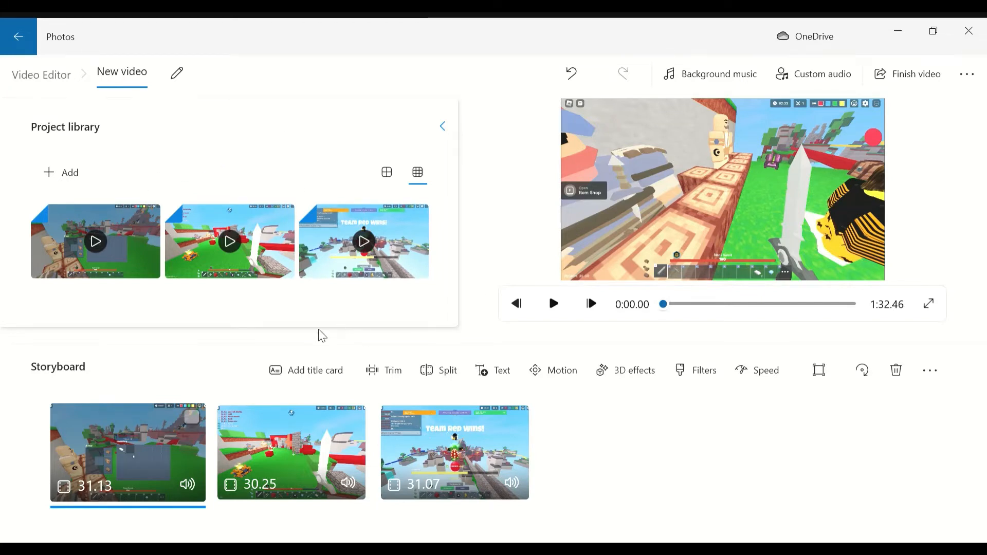
- Mute the audio of all three clips in the storyboard
left_click(194, 486)
left_click(194, 486)
left_click(350, 482)
left_click(350, 482)
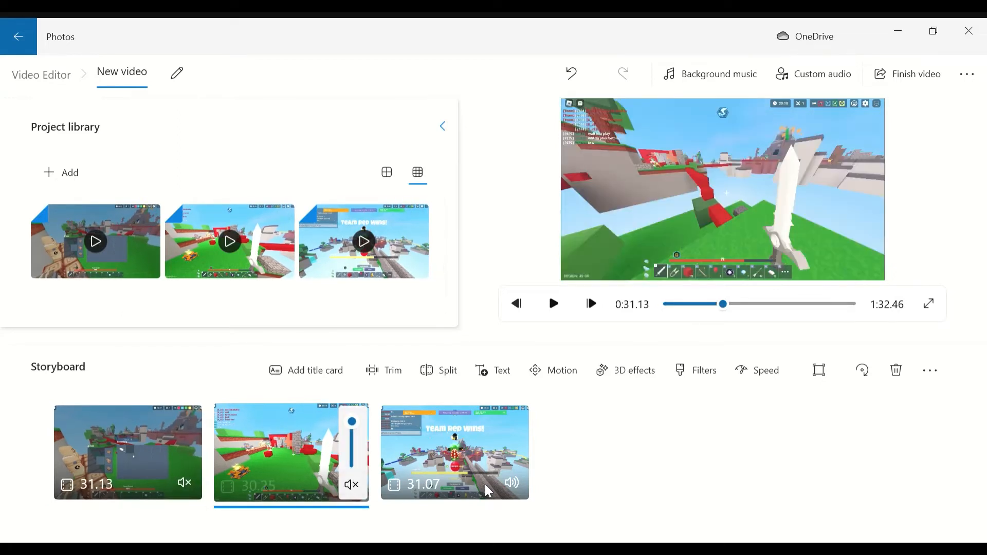
left_click(513, 482)
left_click(513, 482)
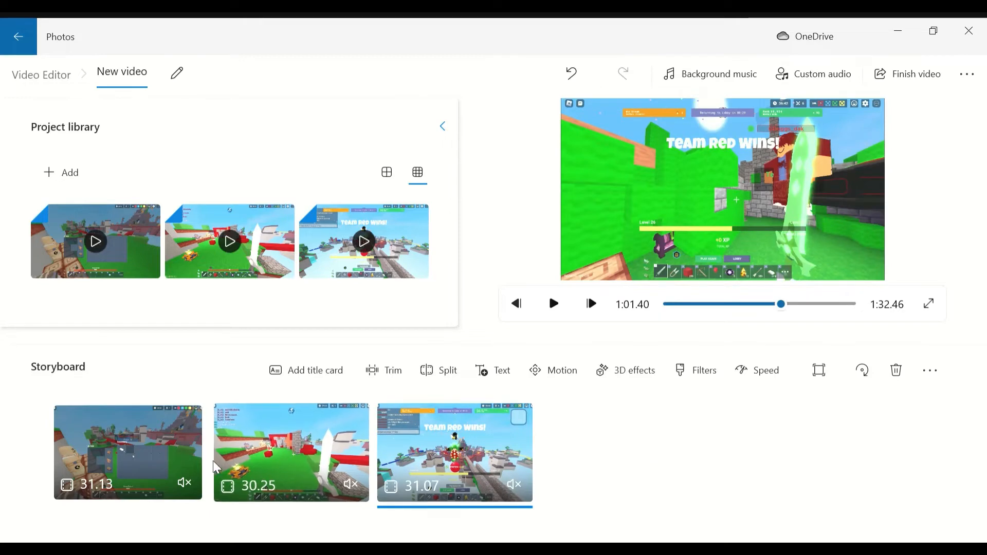
left_click(156, 445)
left_click(424, 446)
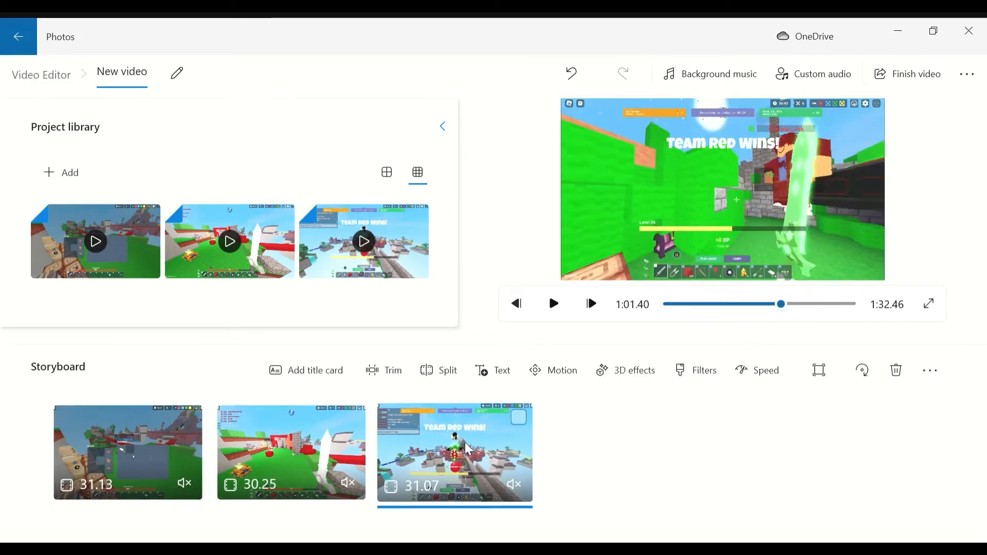
left_click(289, 452)
left_click(143, 436)
left_click(477, 457)
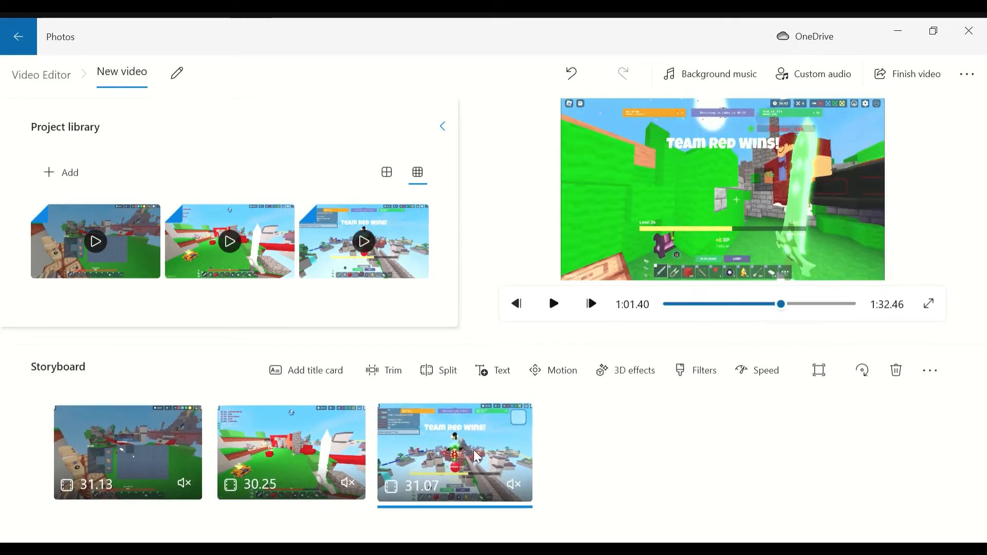
left_click(264, 453)
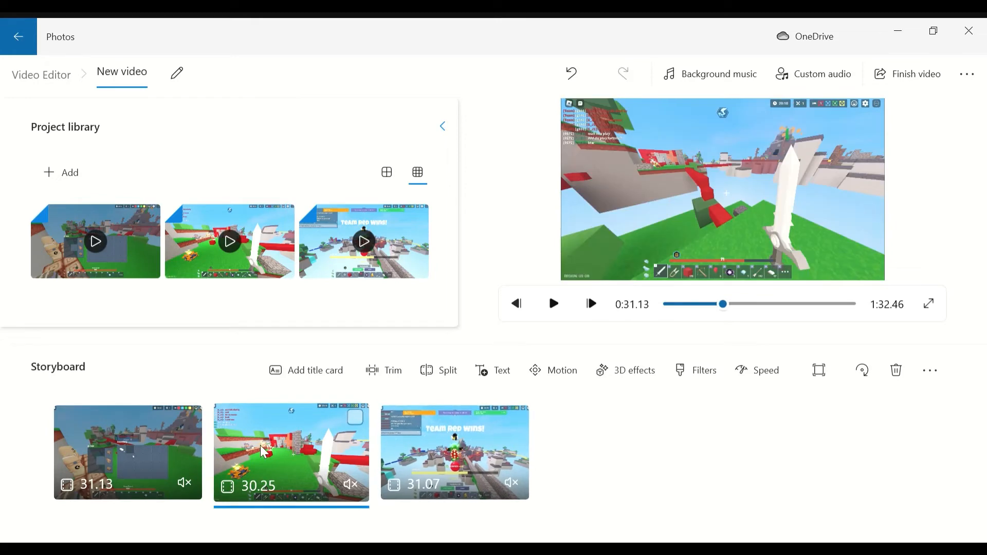
- Play through parts of the first and second storyboard clips to examine their footage
left_click(176, 439)
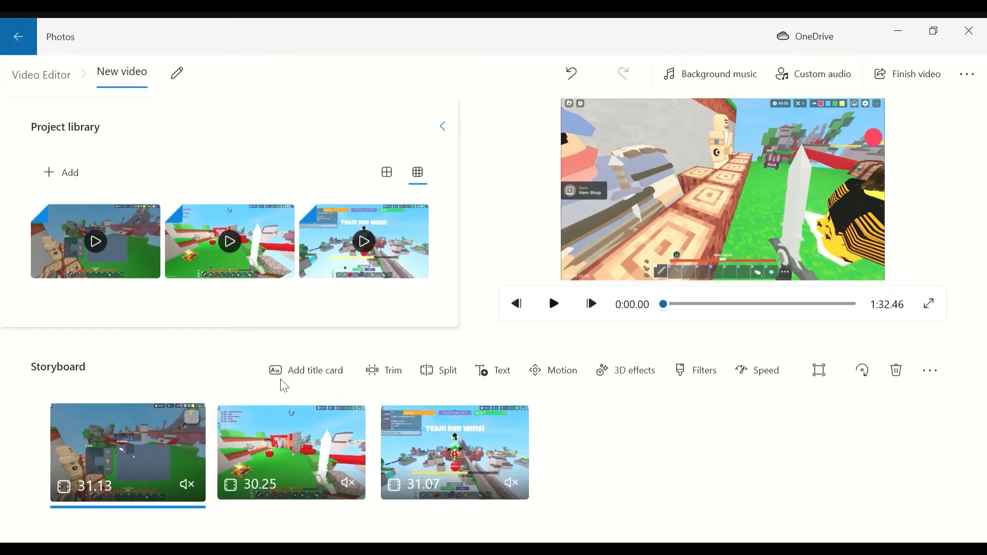
left_click(553, 303)
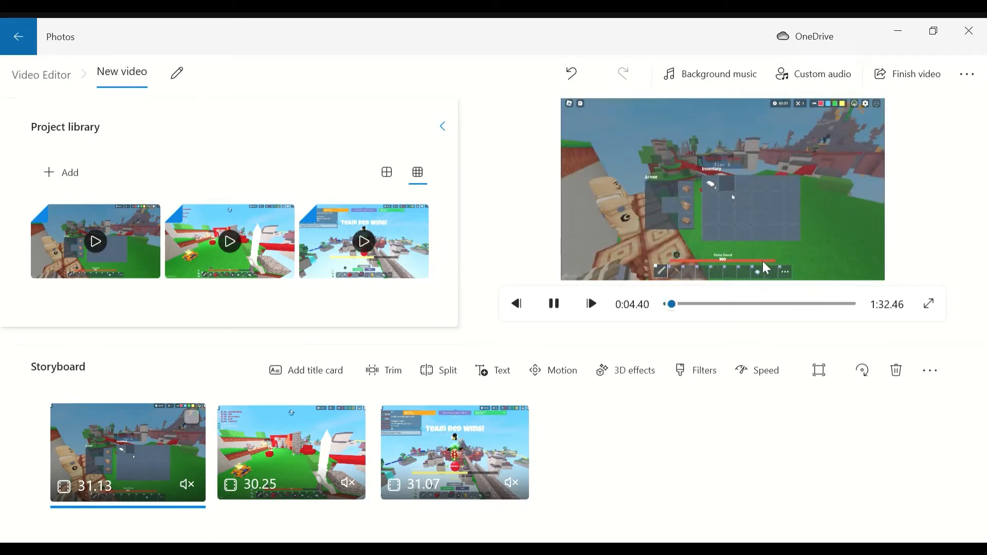
left_click_drag(675, 306, 686, 307)
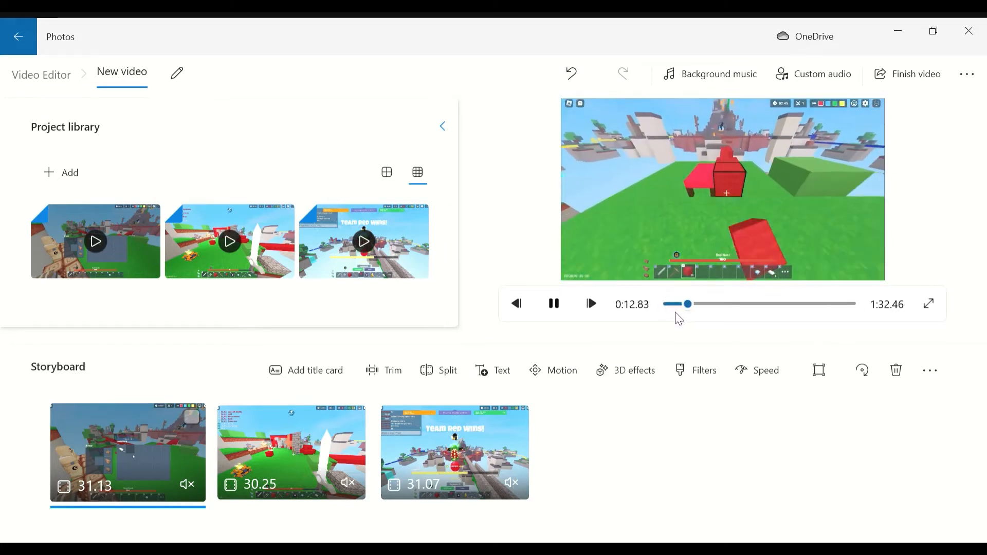
left_click(695, 305)
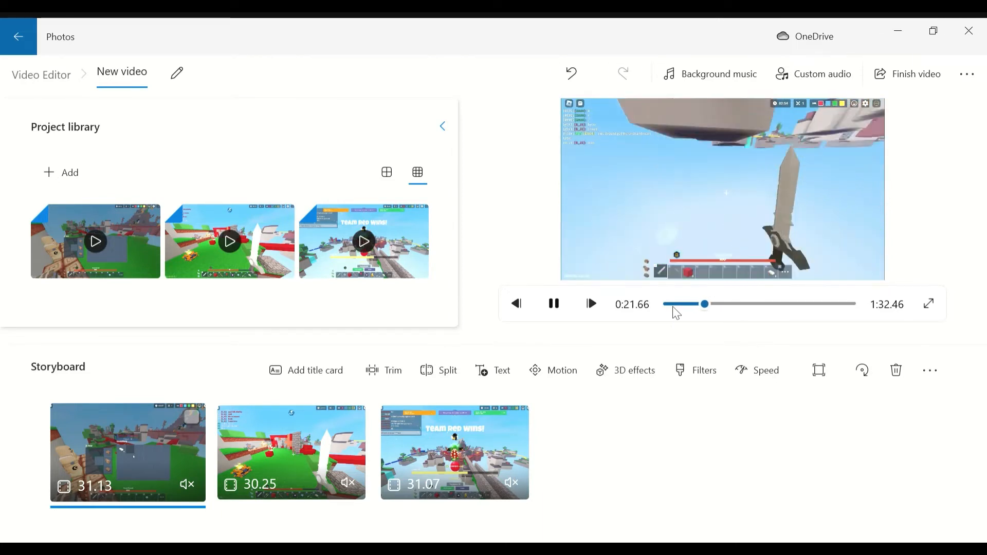
left_click(291, 434)
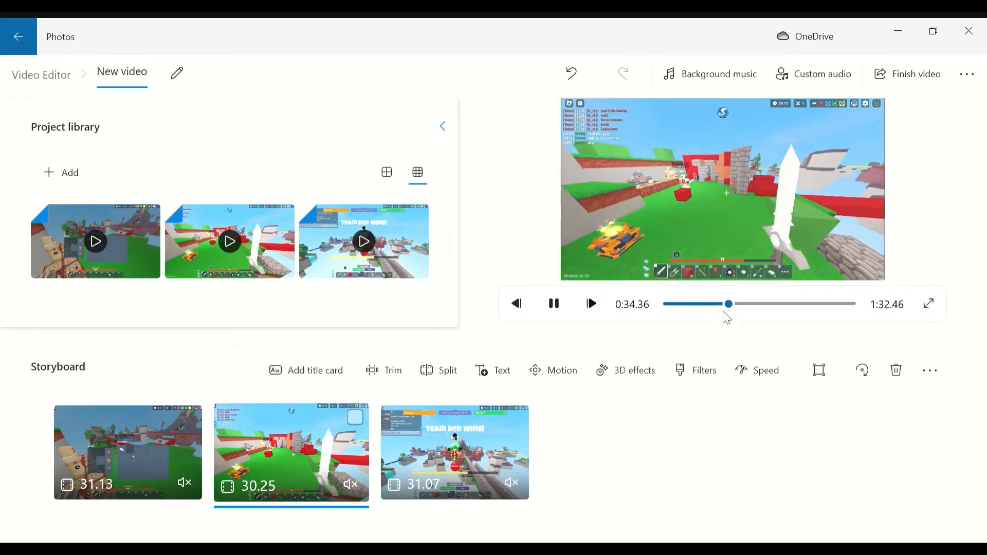
left_click_drag(739, 311, 740, 314)
left_click(554, 303)
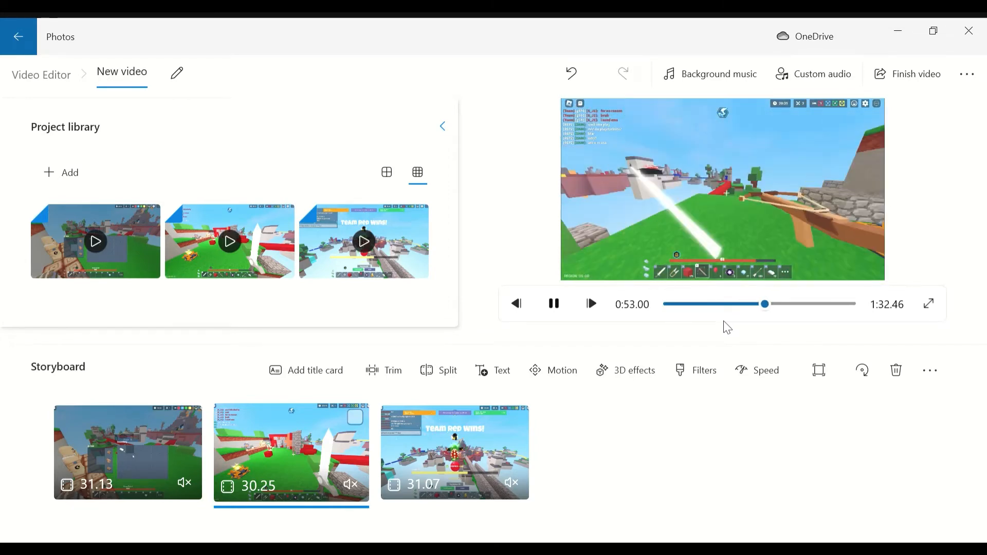
- Remove the second and third clips from the storyboard, keeping only the first clip
left_click(360, 419)
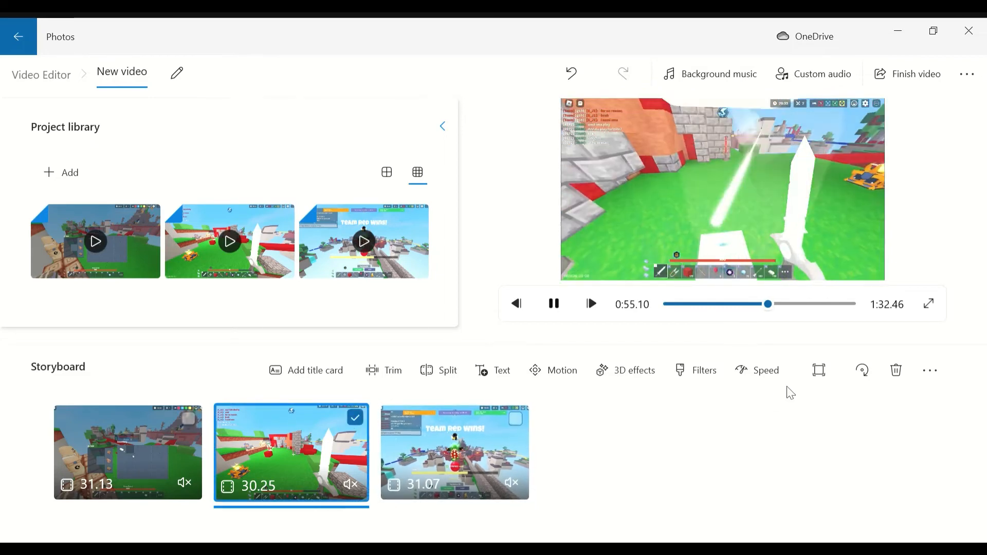
left_click(897, 370)
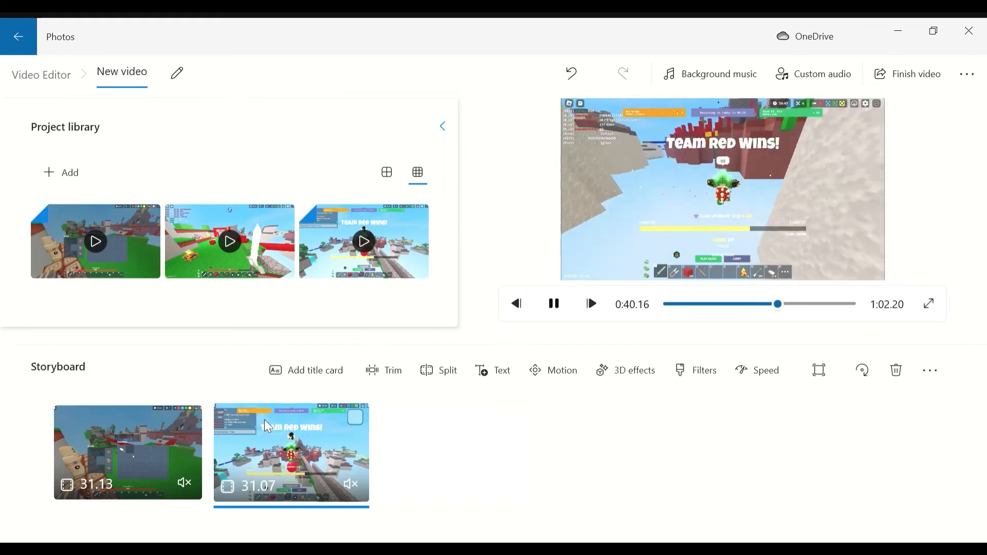
left_click(363, 424)
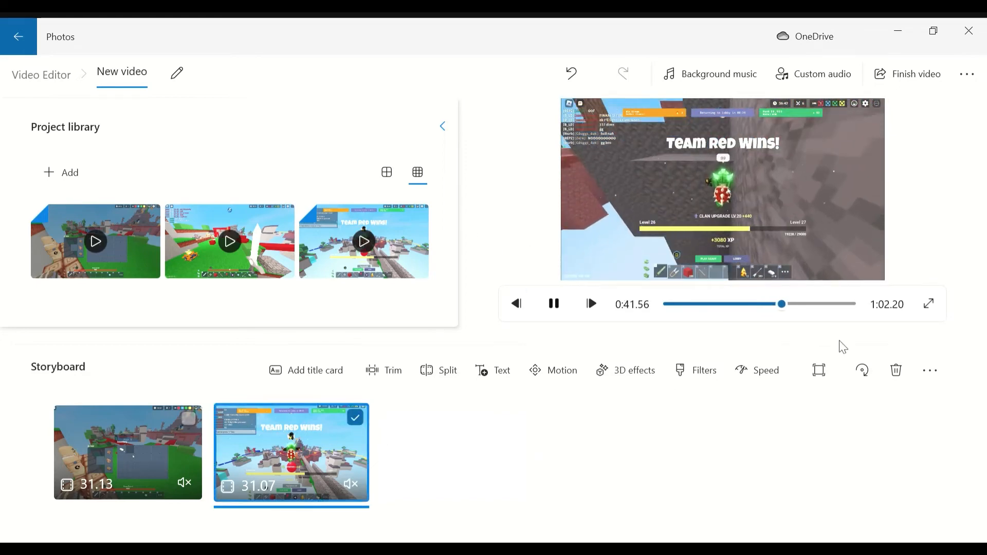
left_click(897, 370)
- Remove the two unused clips from the project library
left_click(284, 215)
left_click(348, 172)
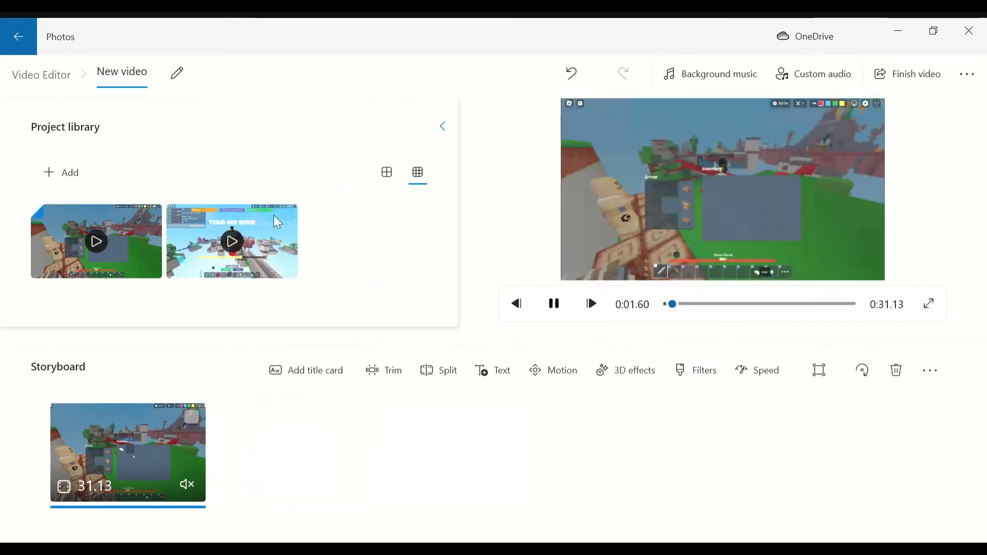
left_click(283, 216)
left_click(348, 172)
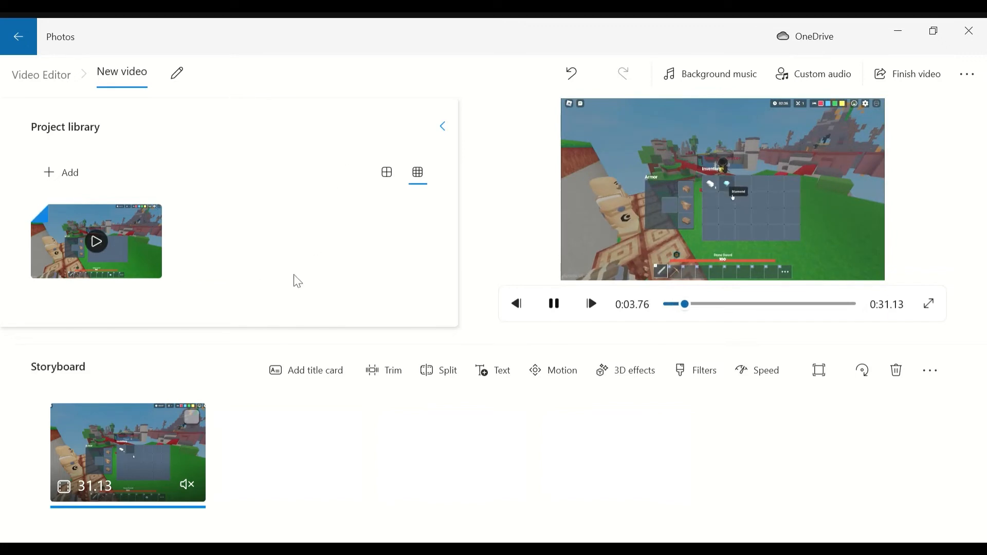
- Change the video to a portrait aspect ratio and remove the black bars so the clip fills the frame
left_click(820, 372)
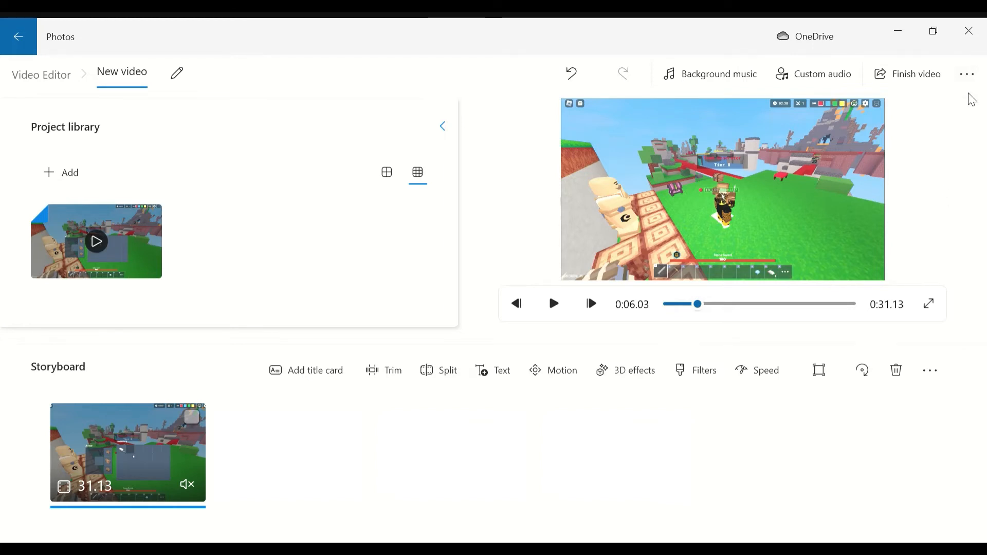
left_click(923, 257)
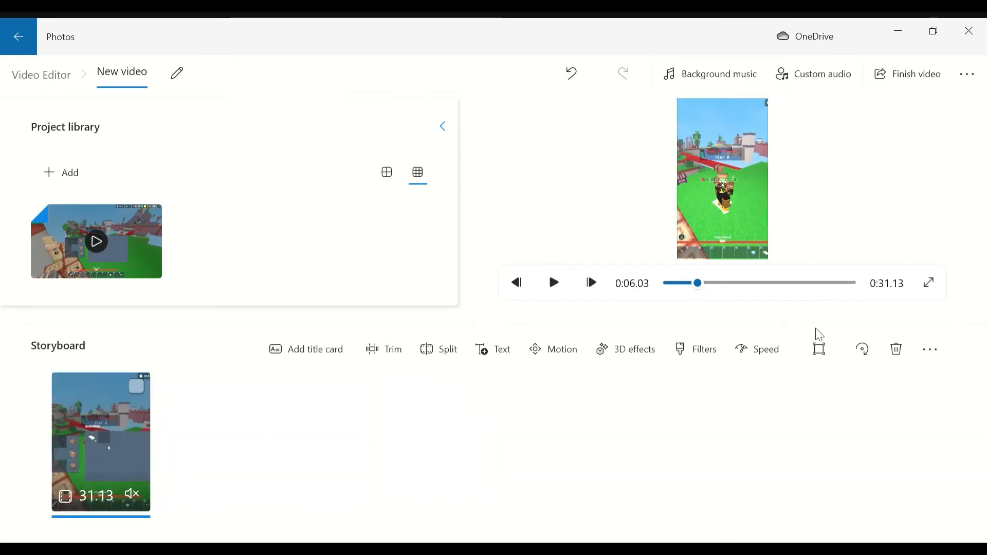
left_click(819, 351)
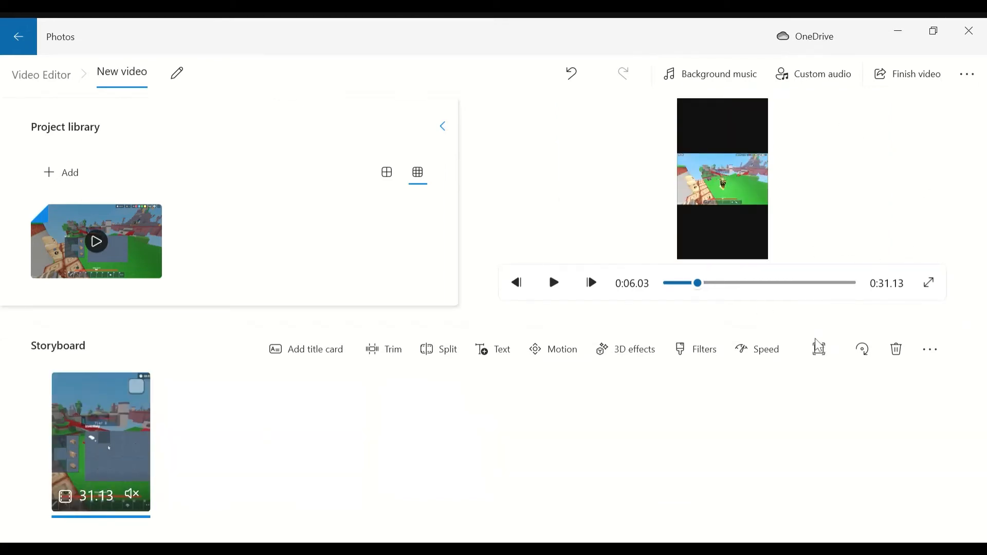
left_click(819, 291)
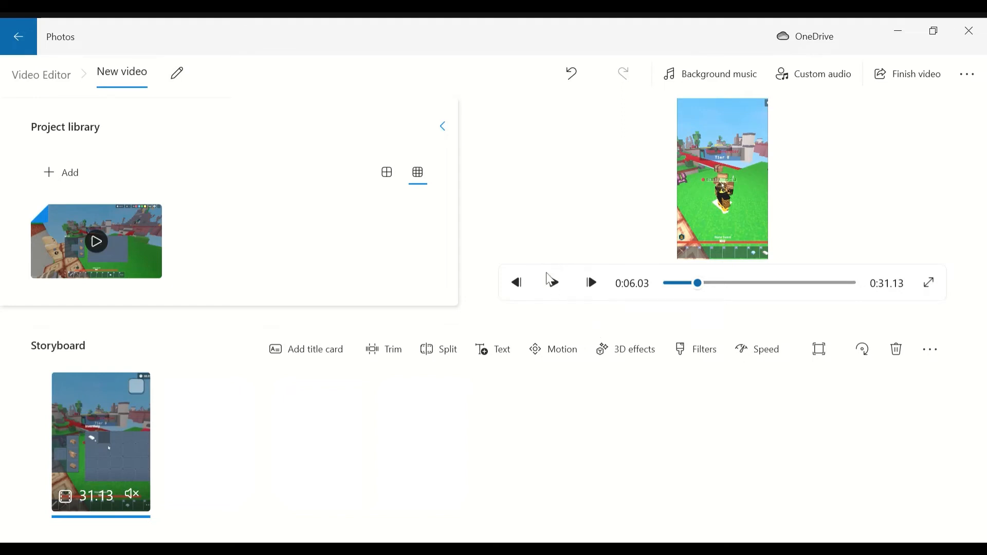
- Split the storyboard clip at 0:20.53 and delete the first part
left_click_drag(702, 284, 765, 295)
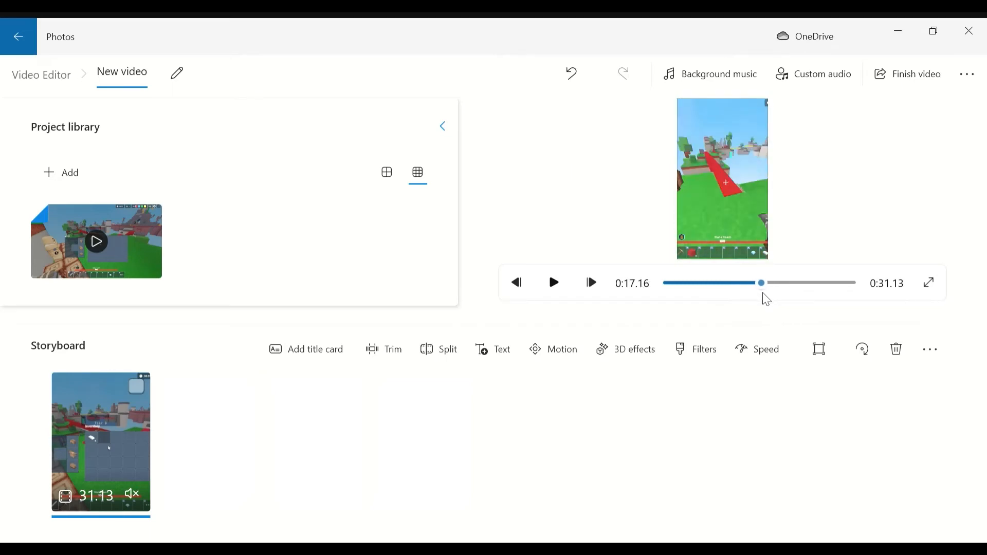
left_click(556, 290)
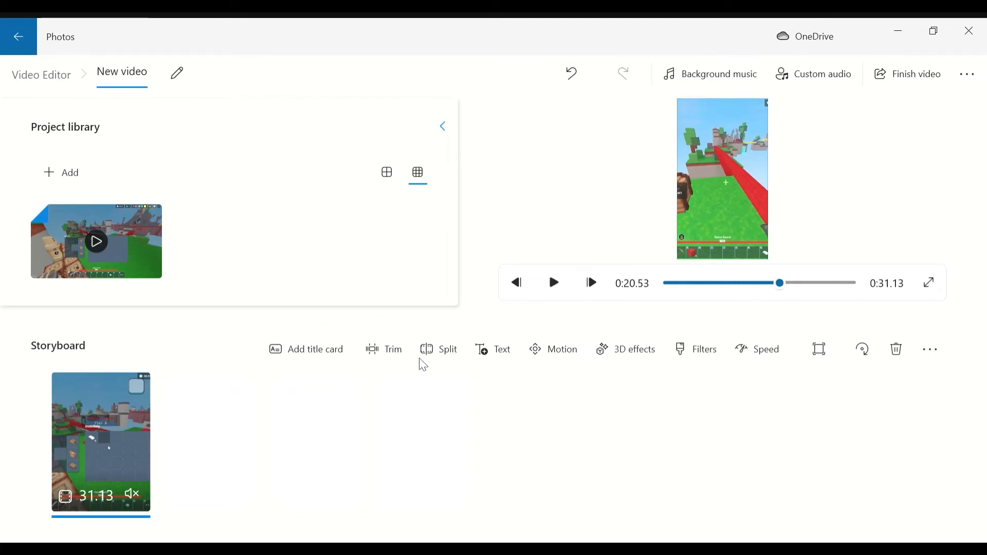
left_click(438, 350)
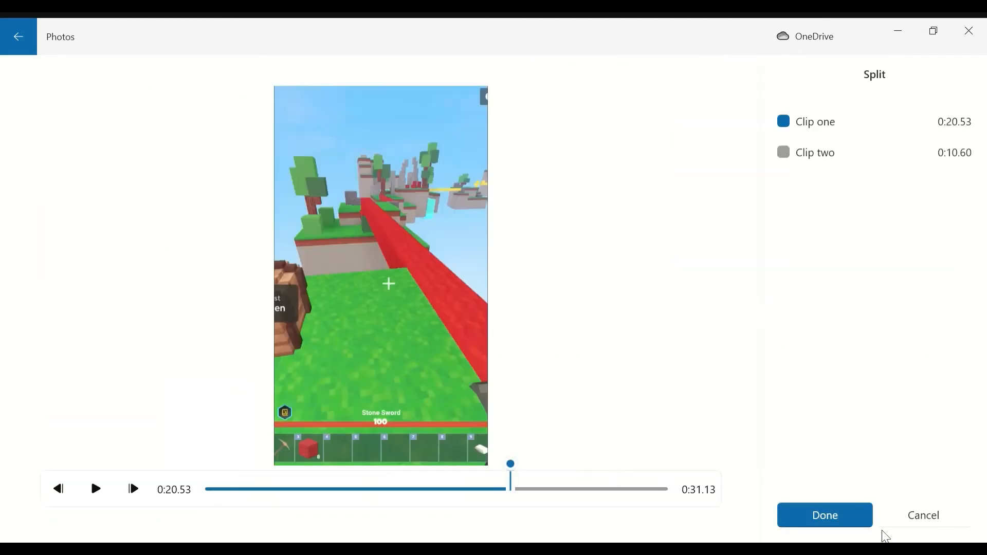
left_click(814, 525)
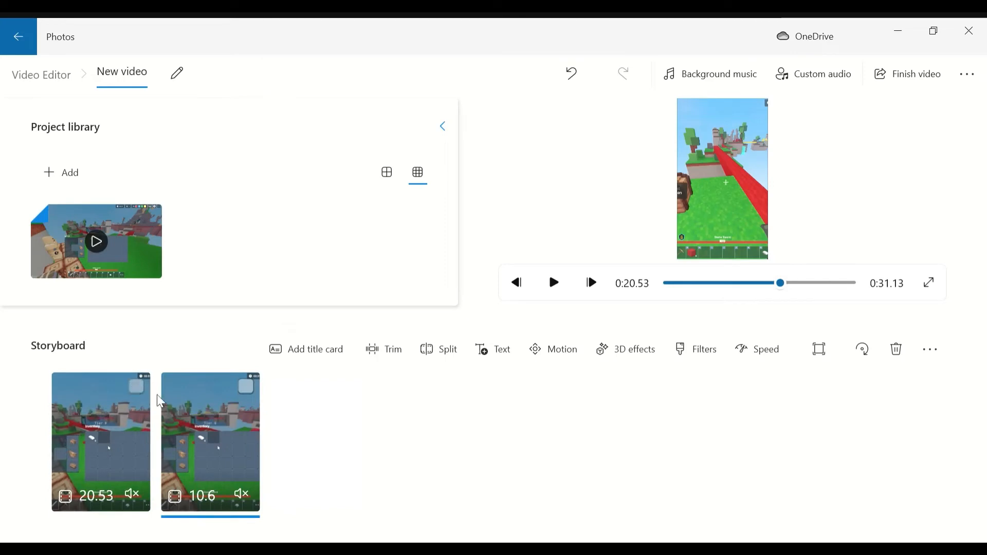
left_click(136, 387)
left_click(896, 350)
- Split the remaining clip at 0:02.83, just before the "Killed by void" screen, and delete the second part
left_click(555, 285)
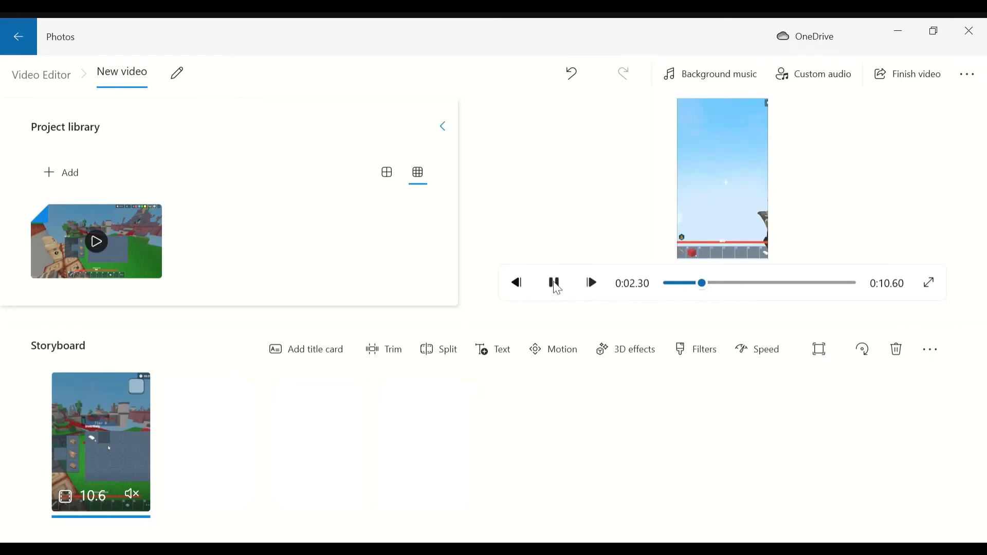
left_click(556, 285)
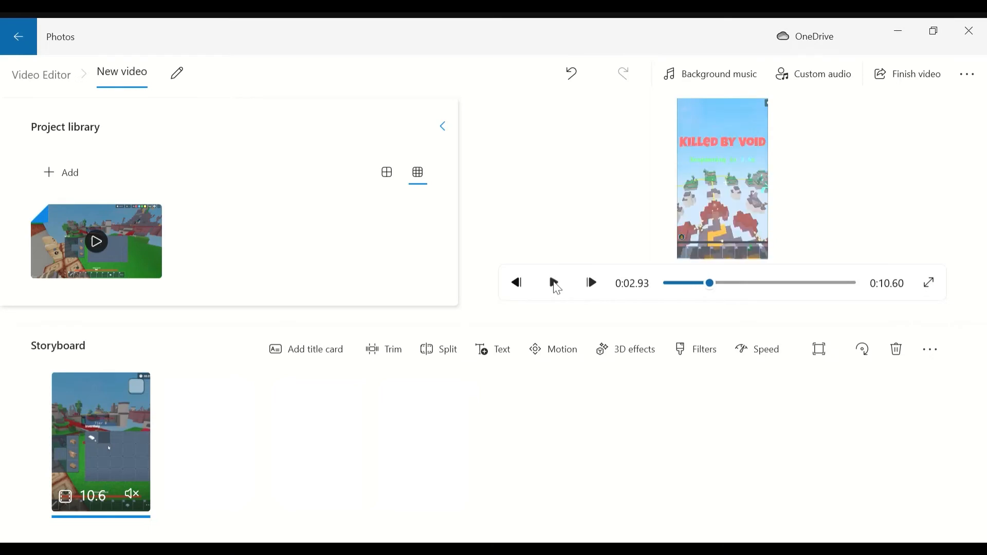
left_click(519, 287)
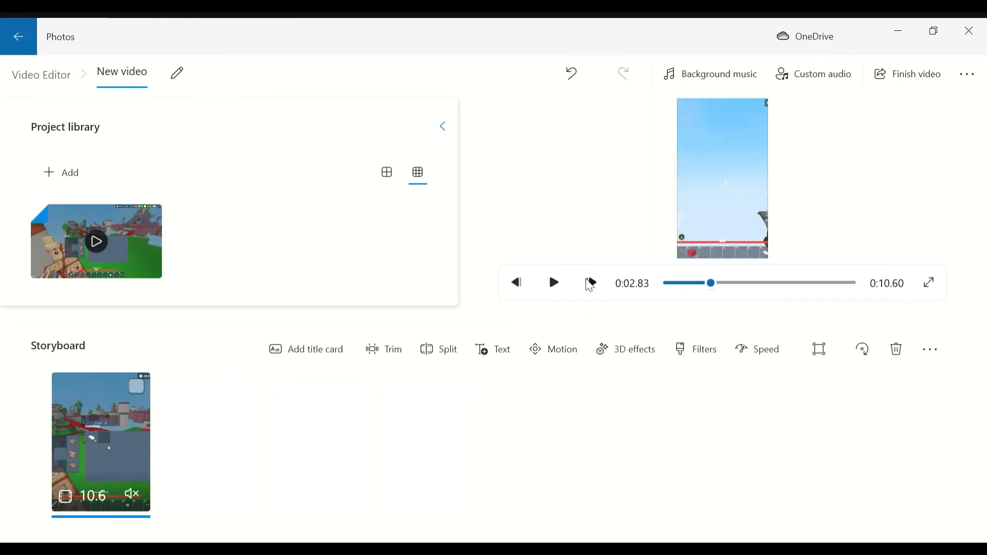
left_click(590, 287)
left_click(591, 287)
left_click(520, 285)
left_click(445, 360)
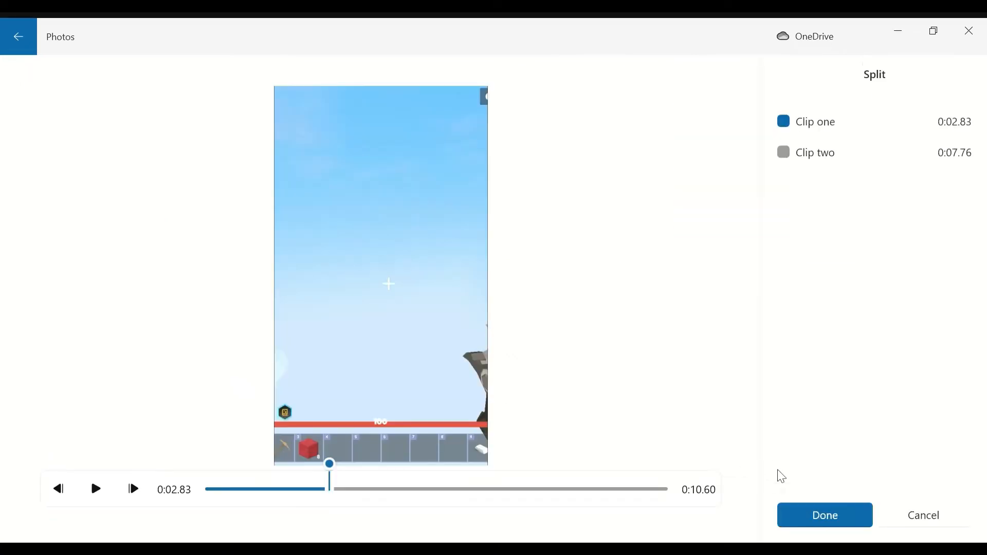
left_click(825, 518)
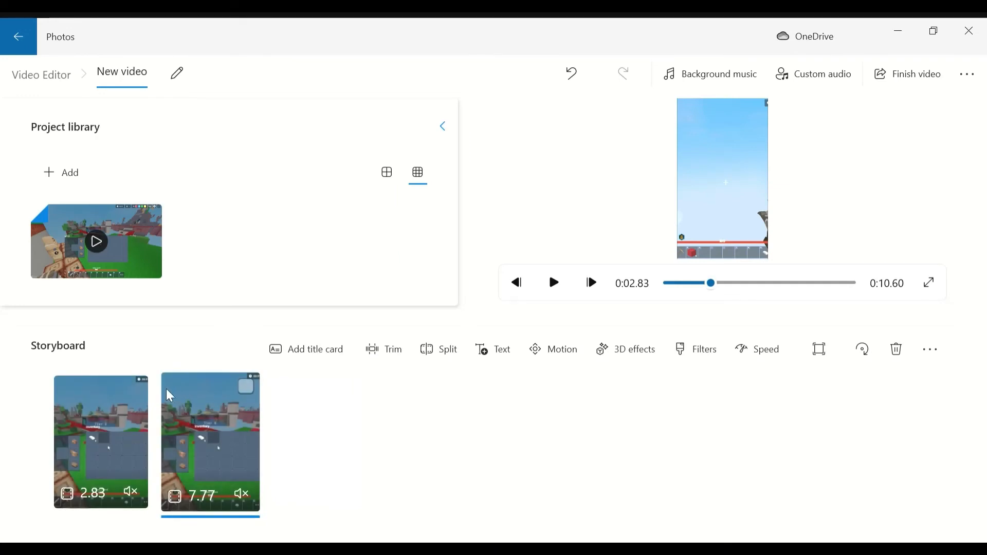
left_click(245, 388)
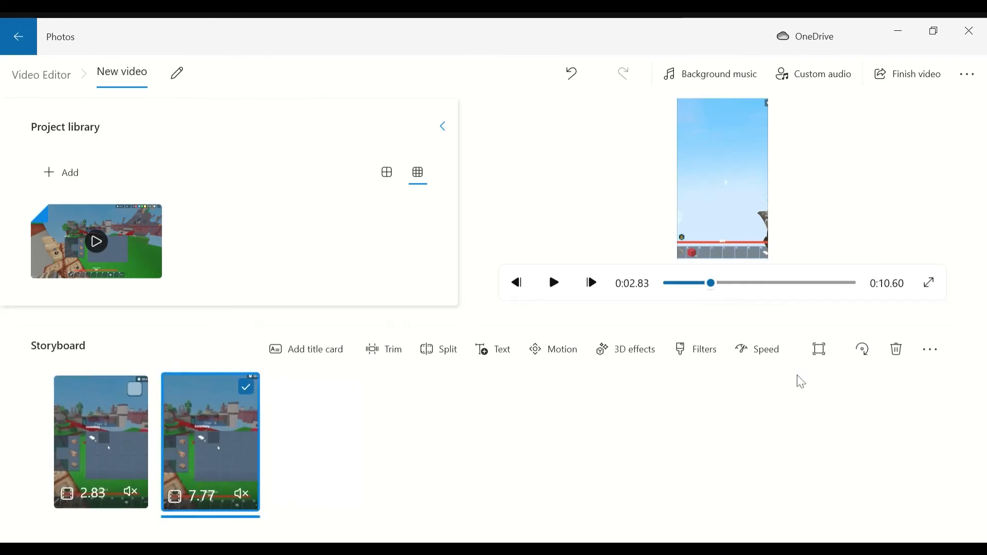
left_click(897, 350)
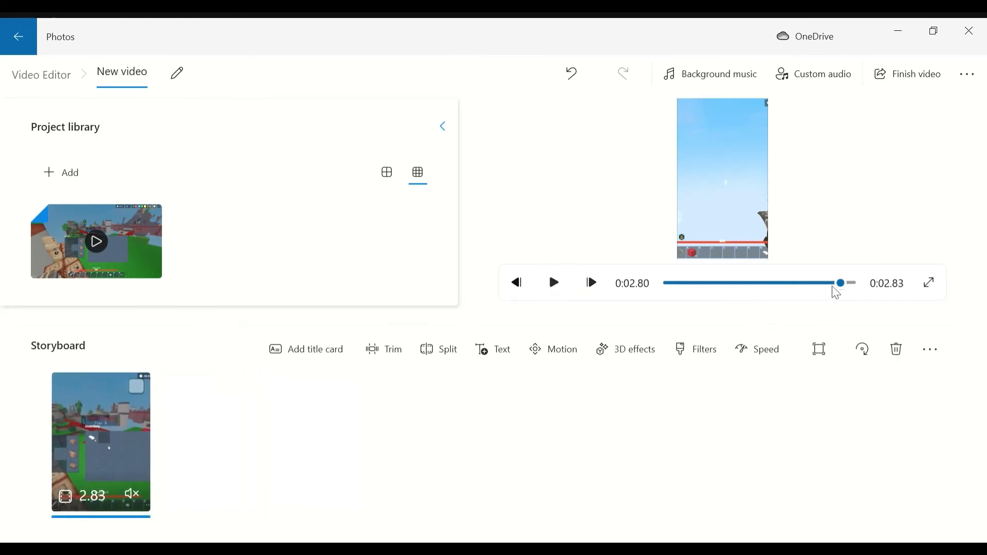
- Play back the shortened clip to check the cut
left_click(554, 284)
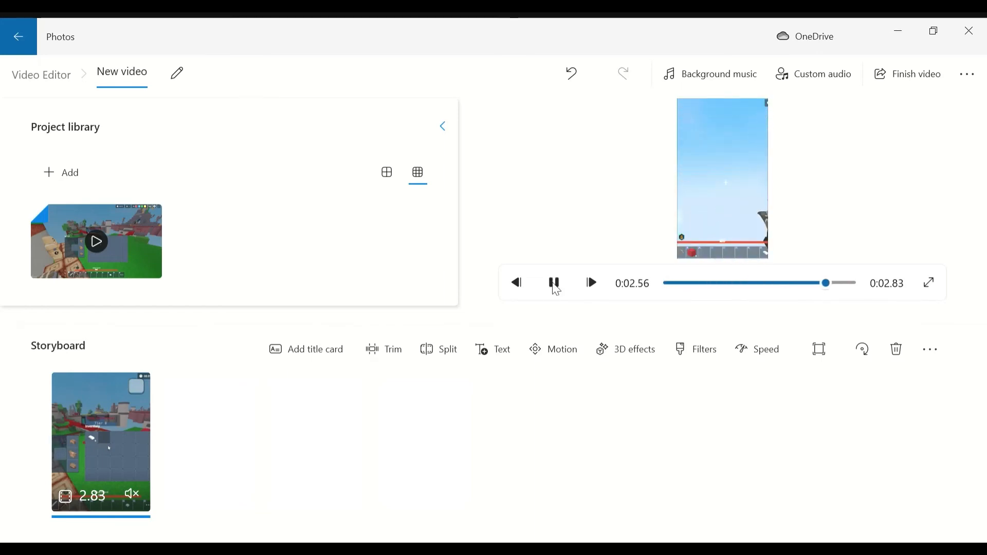
left_click(549, 288)
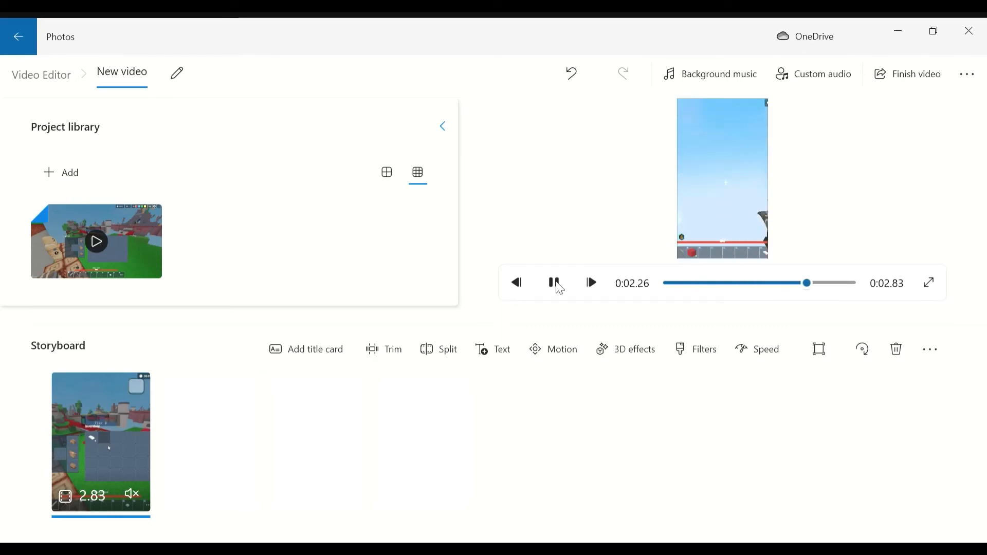
left_click(559, 286)
left_click(559, 287)
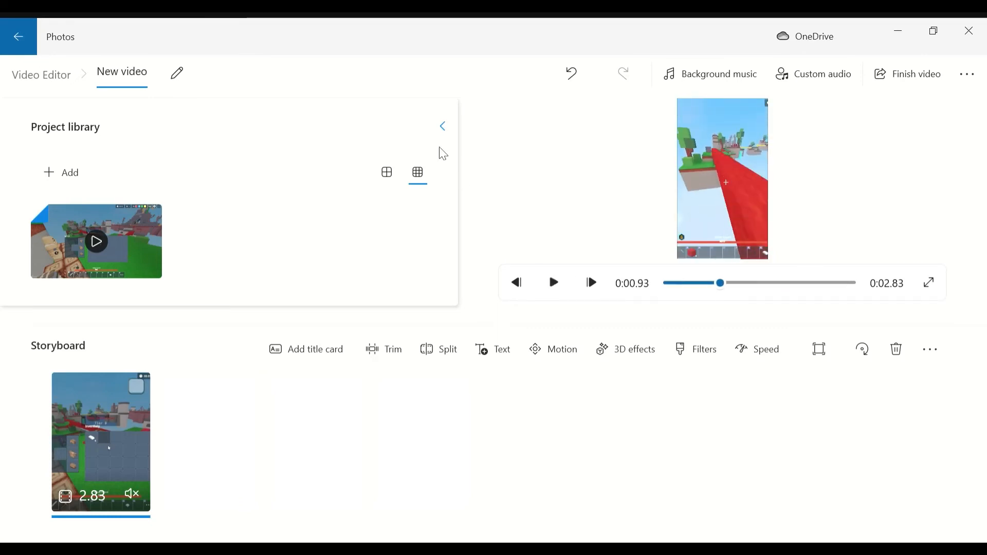
- Rename the video project as "I do something stupid"
left_click(142, 68)
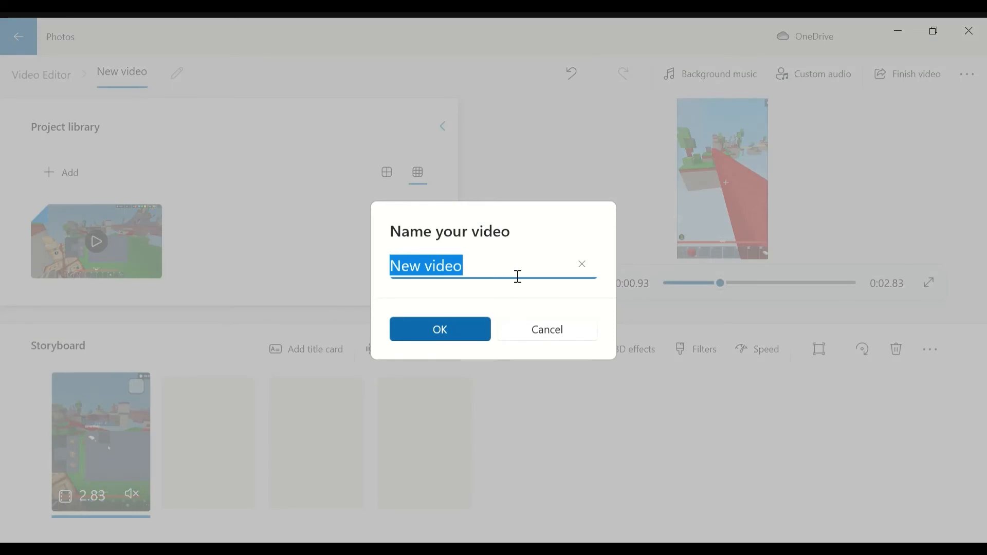
key("BackSpace")
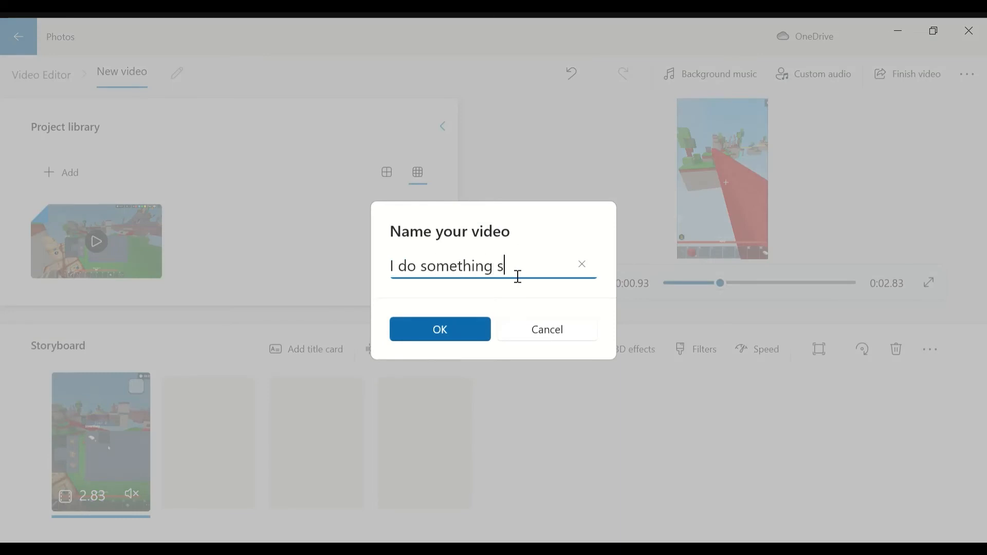
left_click(442, 326)
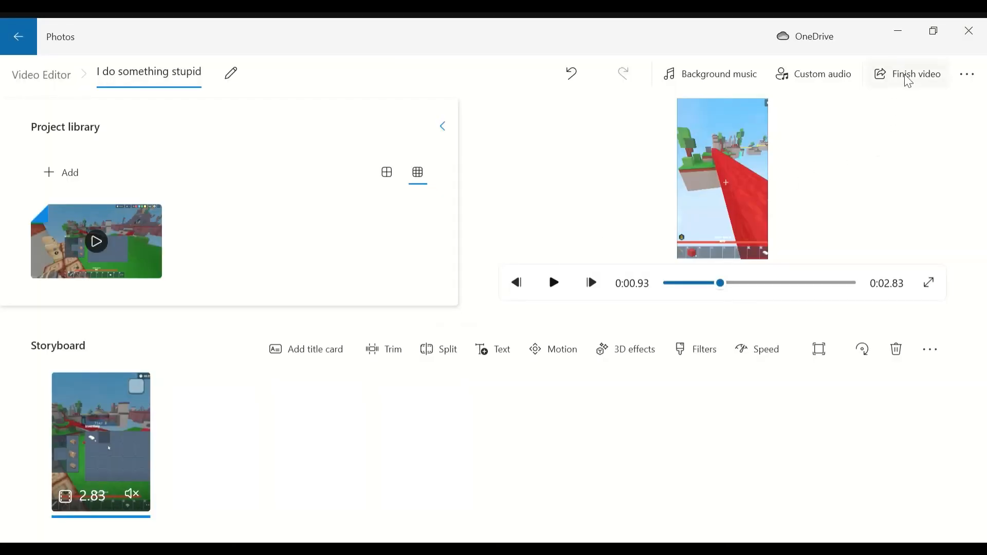
- Look at the export options for finishing the video and return the preview to the start
left_click(899, 72)
left_click(364, 364)
left_click(888, 71)
left_click_drag(719, 283, 416, 255)
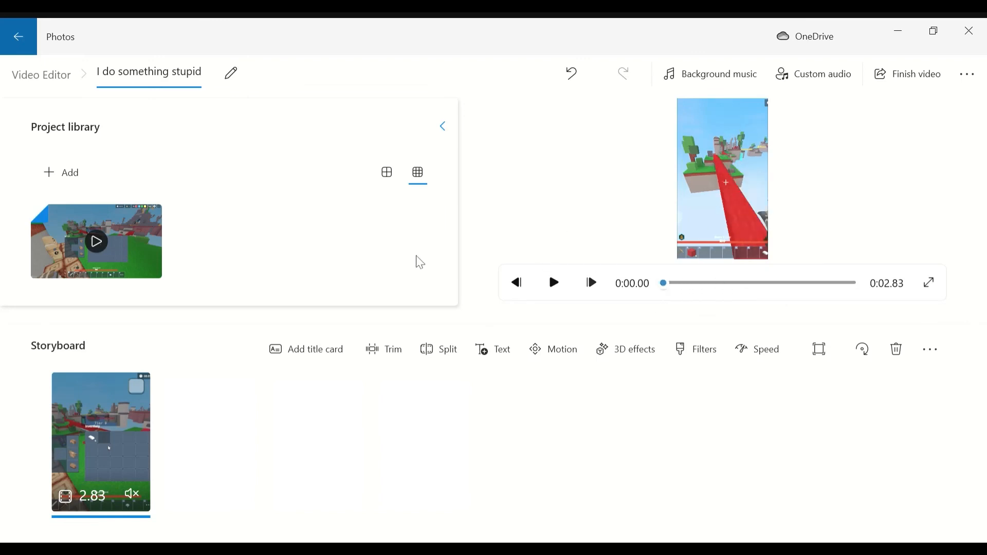